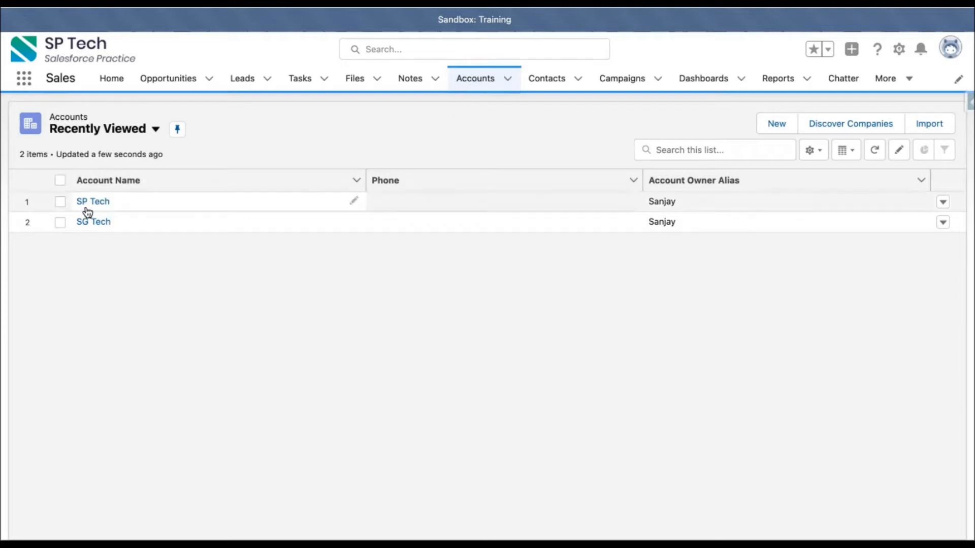
- Open the SP Tech account from the Accounts tab's Recently Viewed list
click(93, 202)
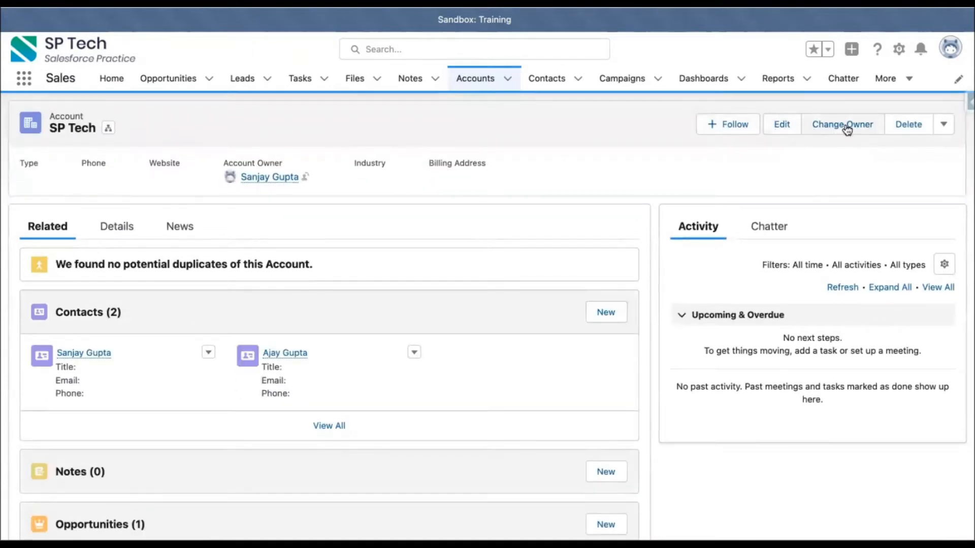
click(945, 133)
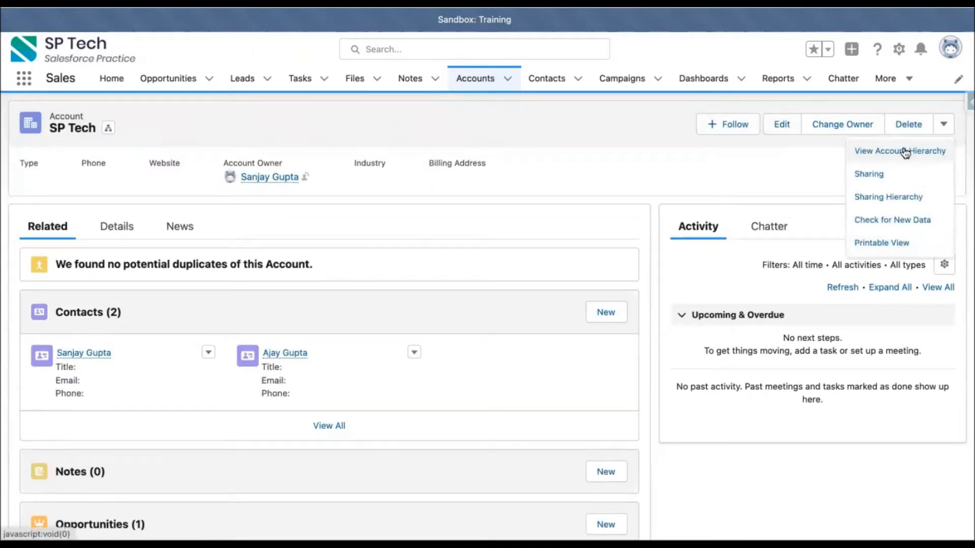
click(650, 128)
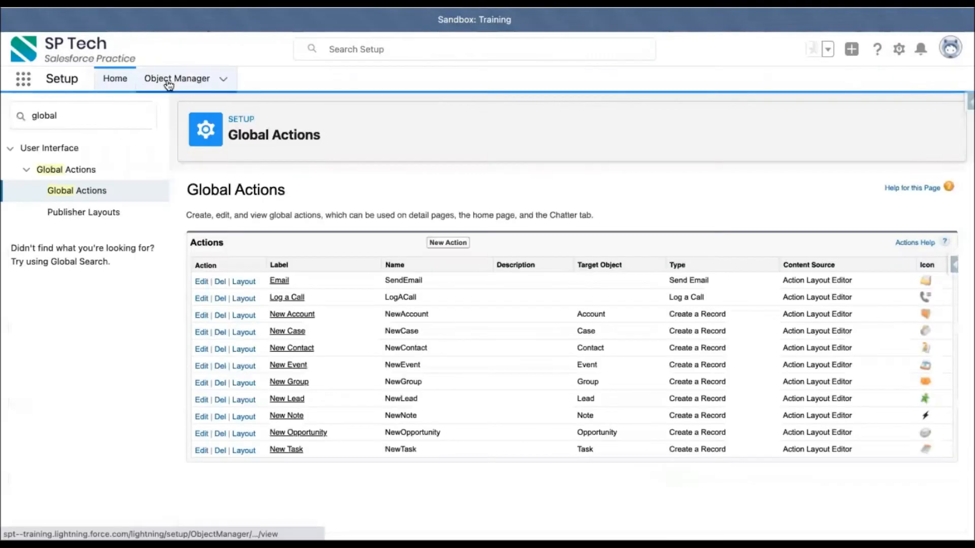
- Go to Object Manager > Account > Buttons, Links, and Actions and start a New Action
click(168, 81)
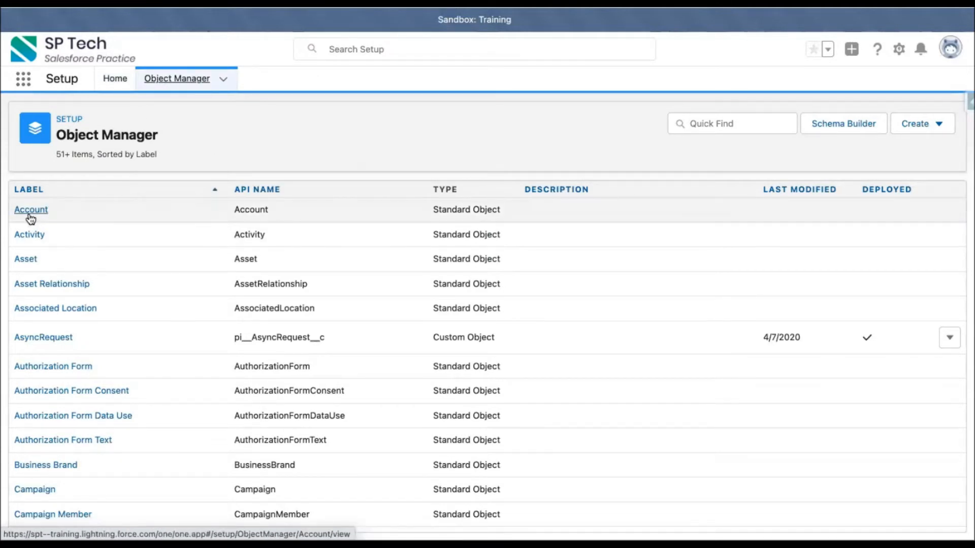
click(31, 211)
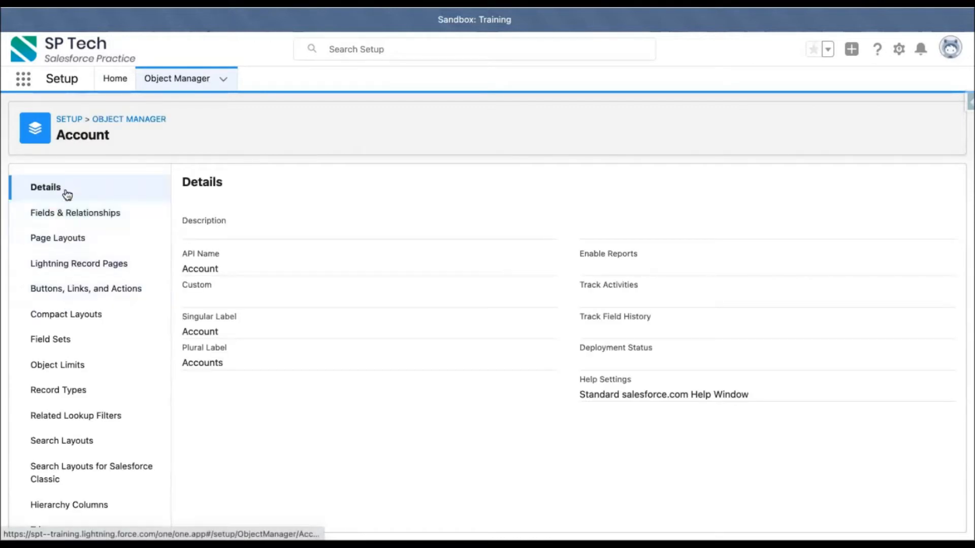
click(75, 288)
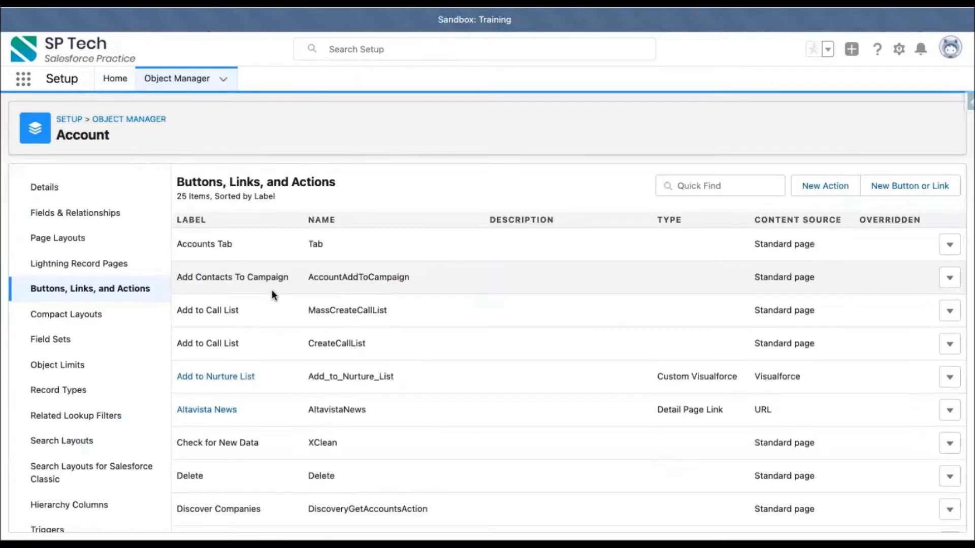
click(828, 189)
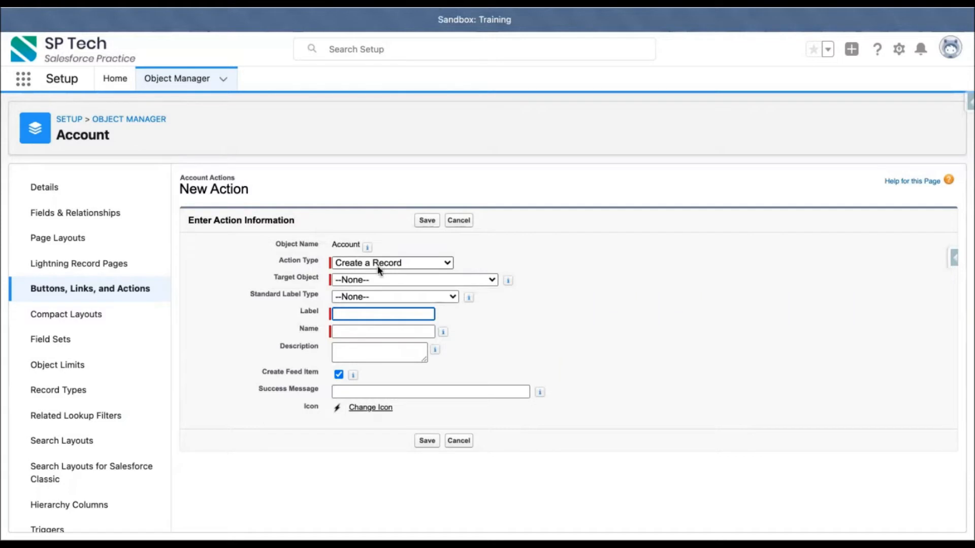
- Set the action's target object to Employee with the Full Time Employee record type
click(376, 280)
click(376, 280)
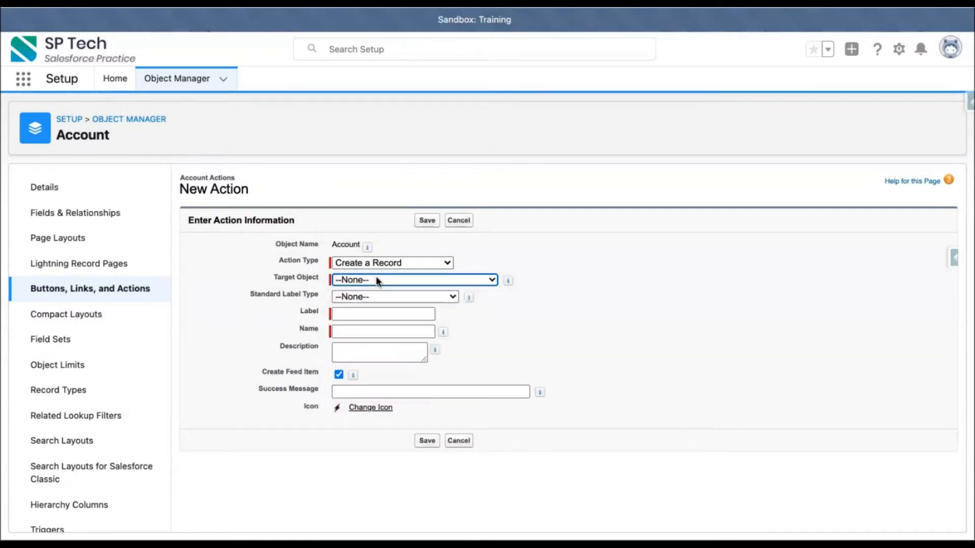
key(e)
click(469, 289)
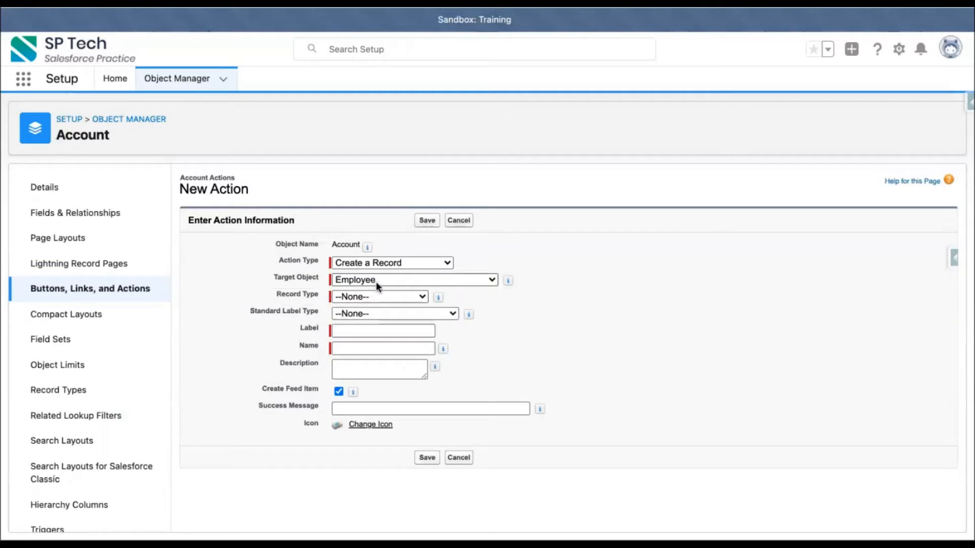
click(367, 296)
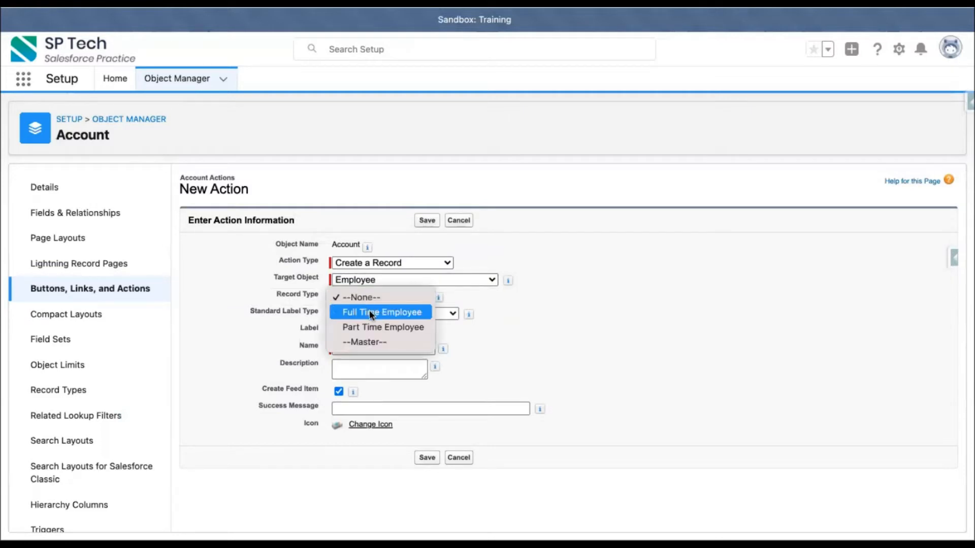
click(371, 312)
click(510, 309)
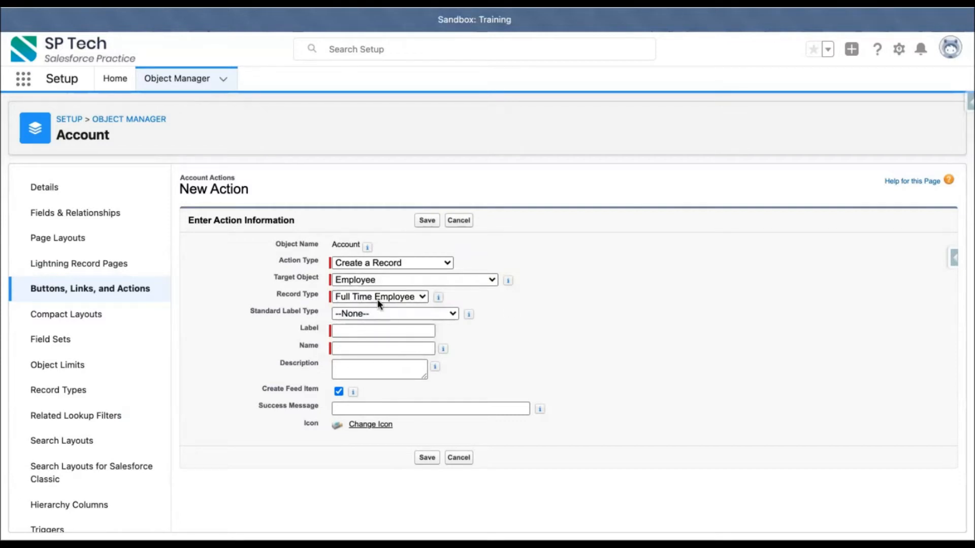
- Label the action 'Full Time Employee' and save it
click(360, 330)
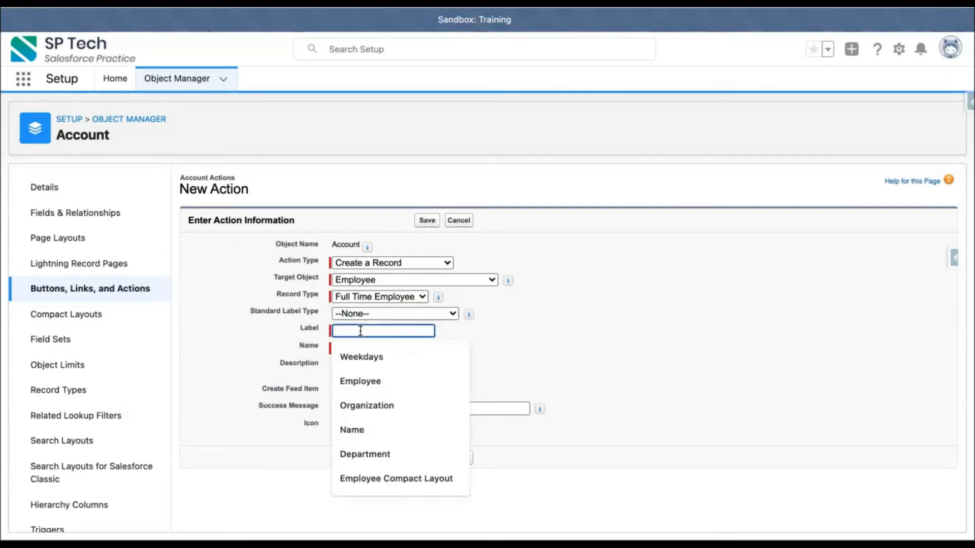
text(Cre)
key(BackSpace)
key(BackSpace)
key(BackSpace)
text(Full Time Employee)
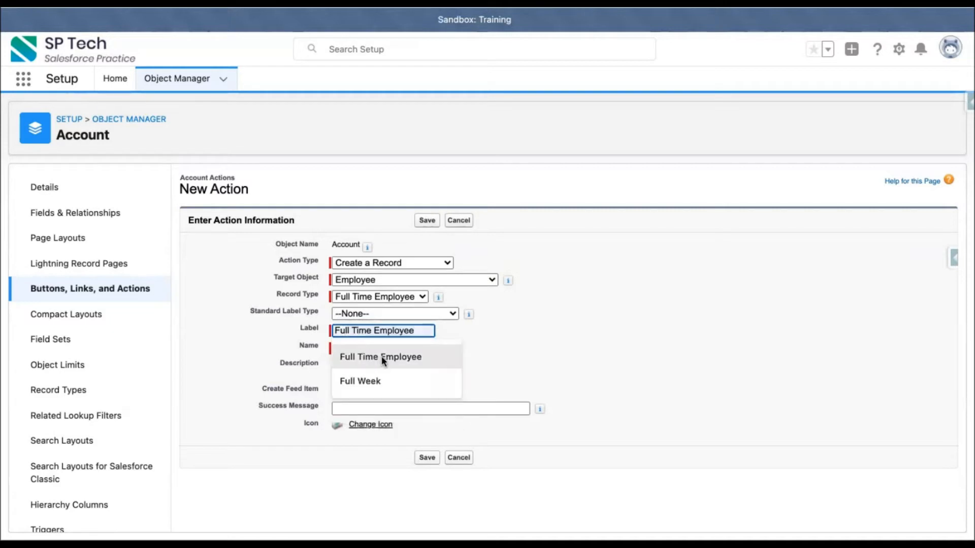
click(382, 356)
click(489, 321)
click(430, 220)
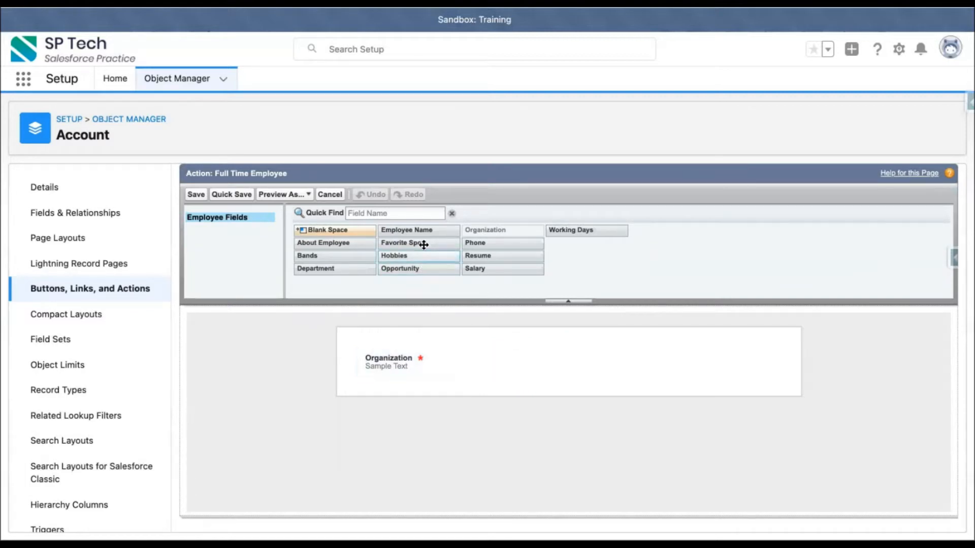
- Place Employee Name, Phone, Department and Working Days around Organization in the action layout and save
drag(430, 230, 404, 348)
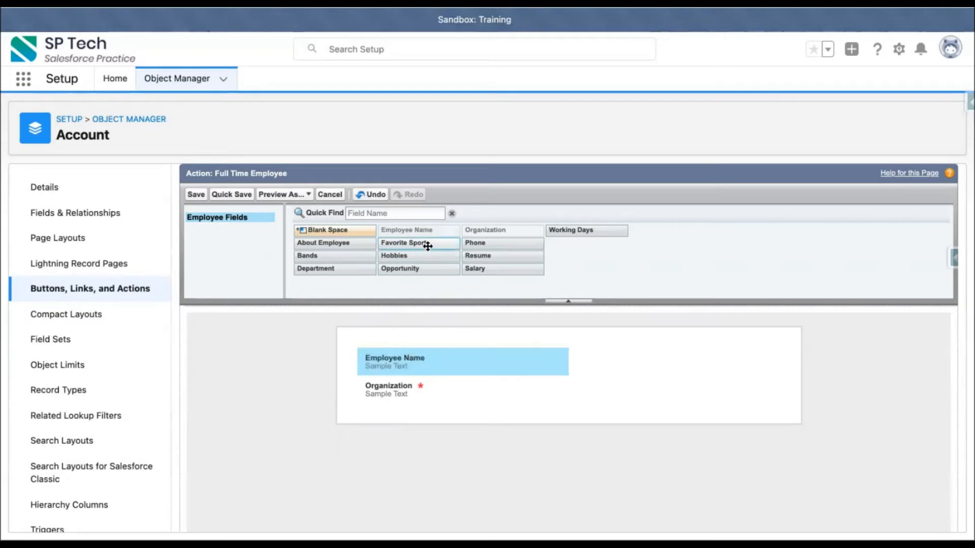
drag(483, 243, 631, 362)
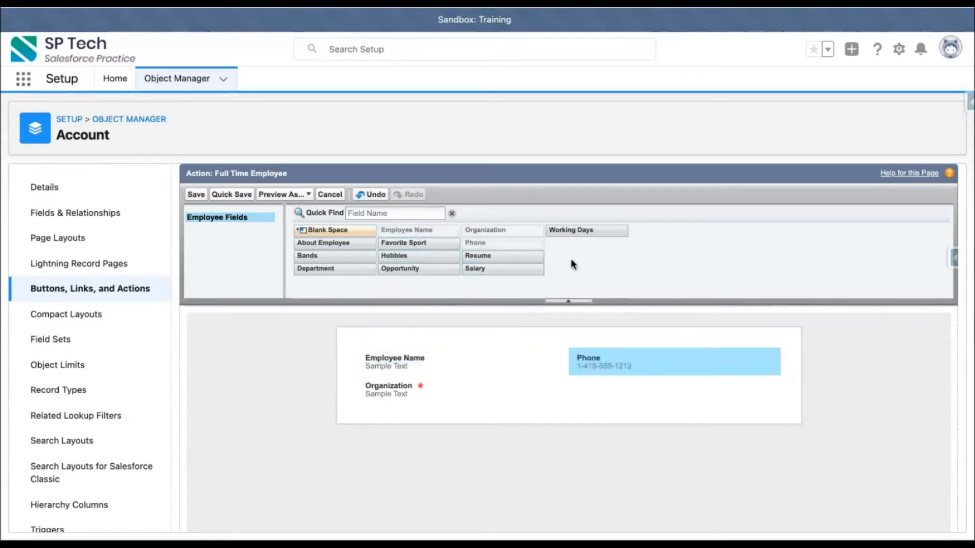
drag(345, 273, 395, 409)
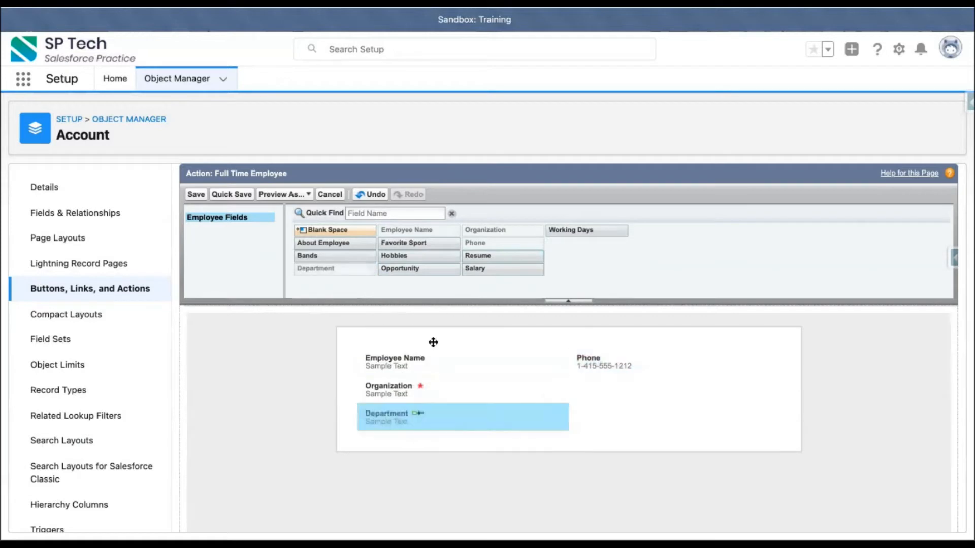
drag(621, 230, 620, 386)
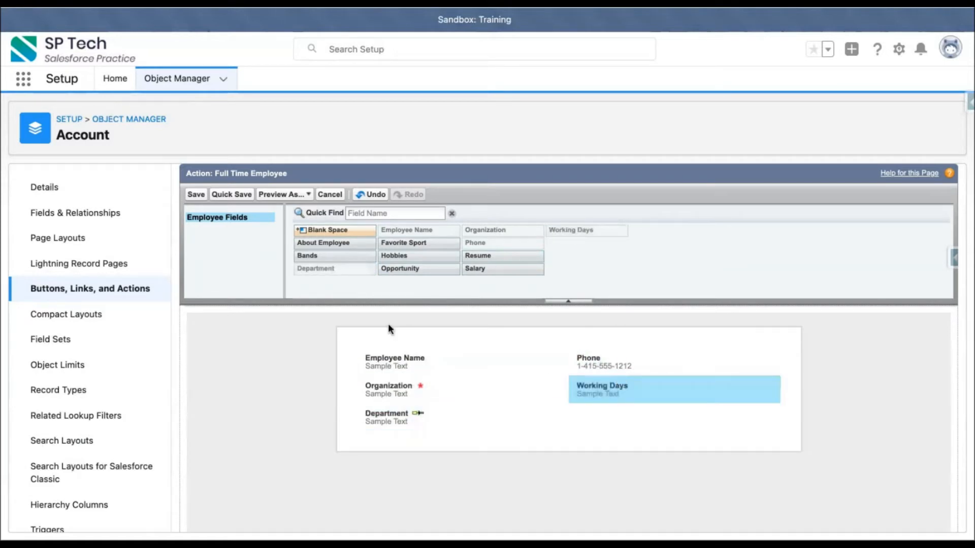
click(193, 194)
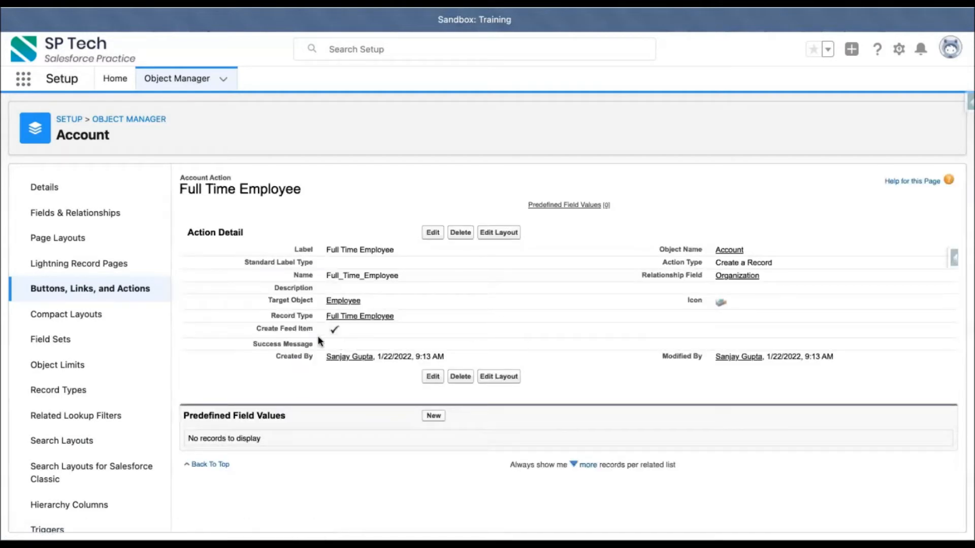
- Check the new action in Account's Buttons, Links, and Actions, then go to Account's Page Layouts
click(93, 288)
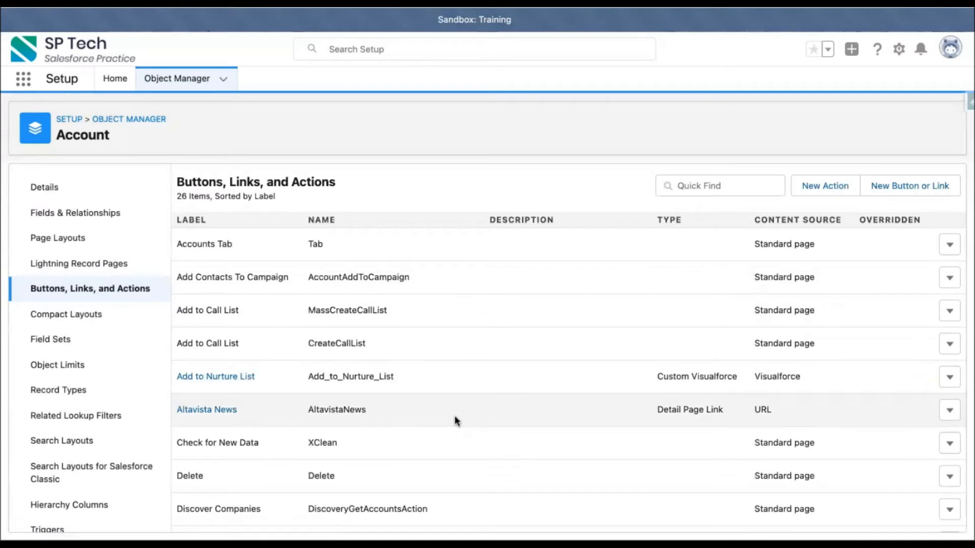
scroll(455, 415, down, 3)
scroll(455, 421, down, 3)
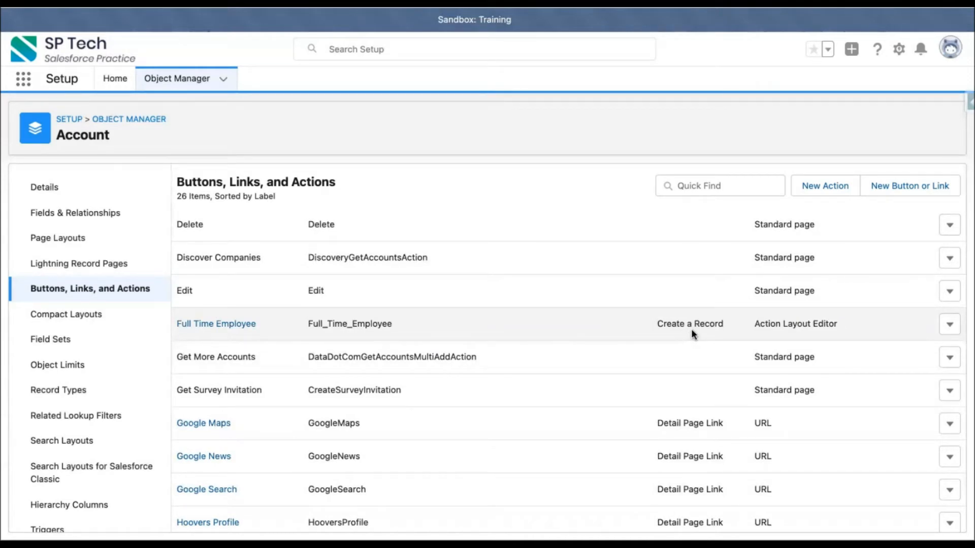
click(75, 240)
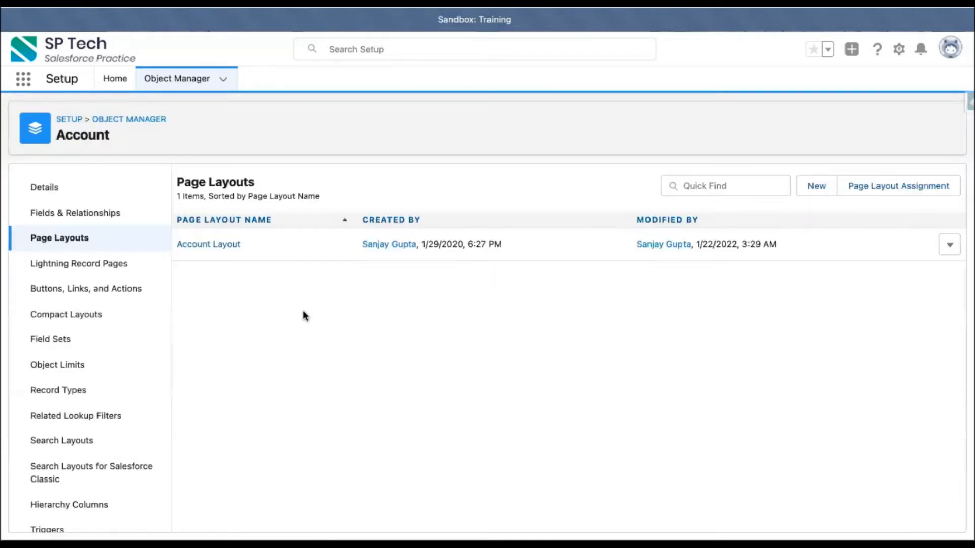
- In the Account Layout, filter the Mobile & Lightning Actions for 'full'
click(212, 245)
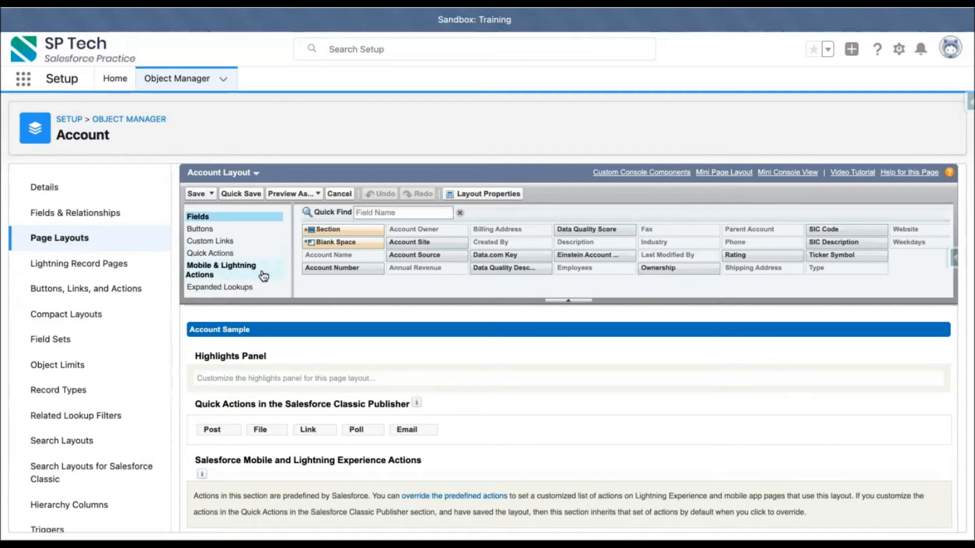
scroll(331, 387, down, 2)
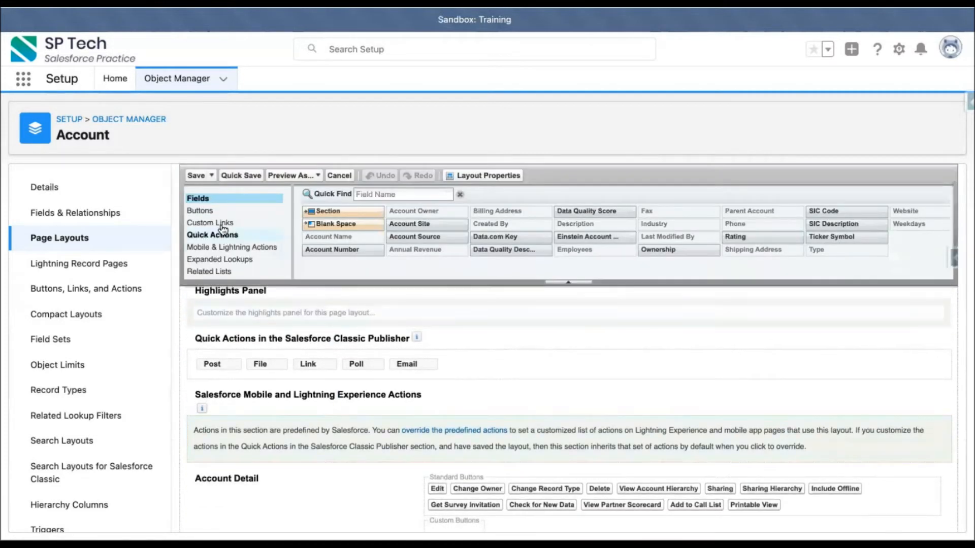
click(216, 236)
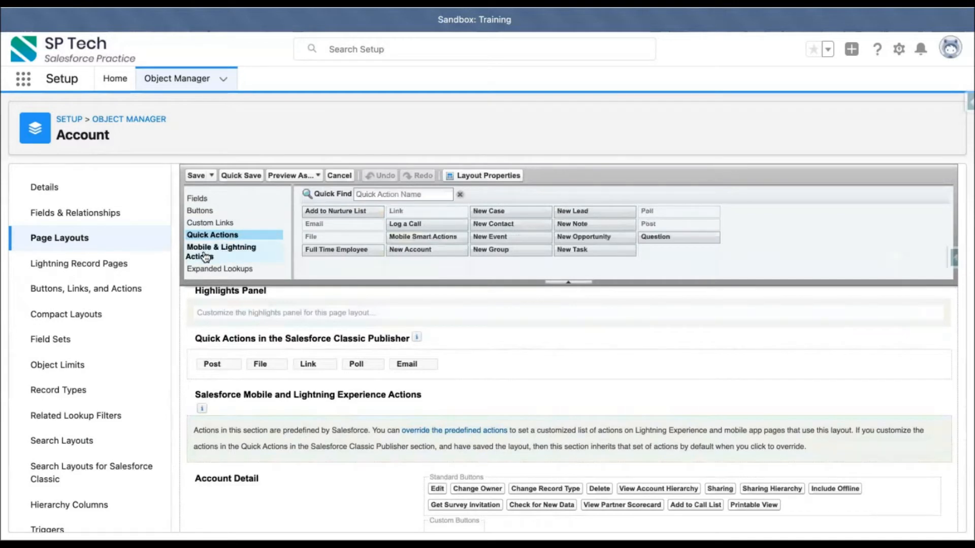
click(208, 255)
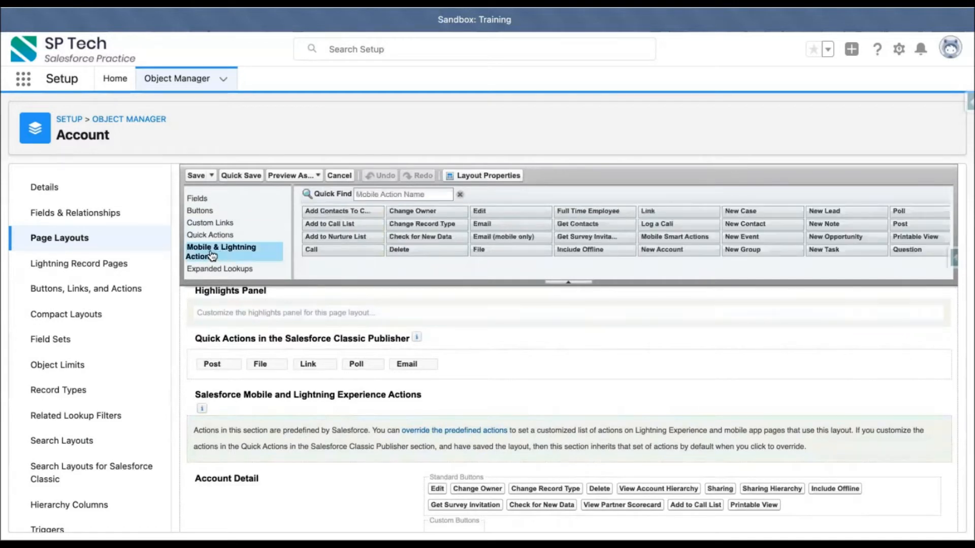
click(402, 196)
text(full)
scroll(504, 359, down, 2)
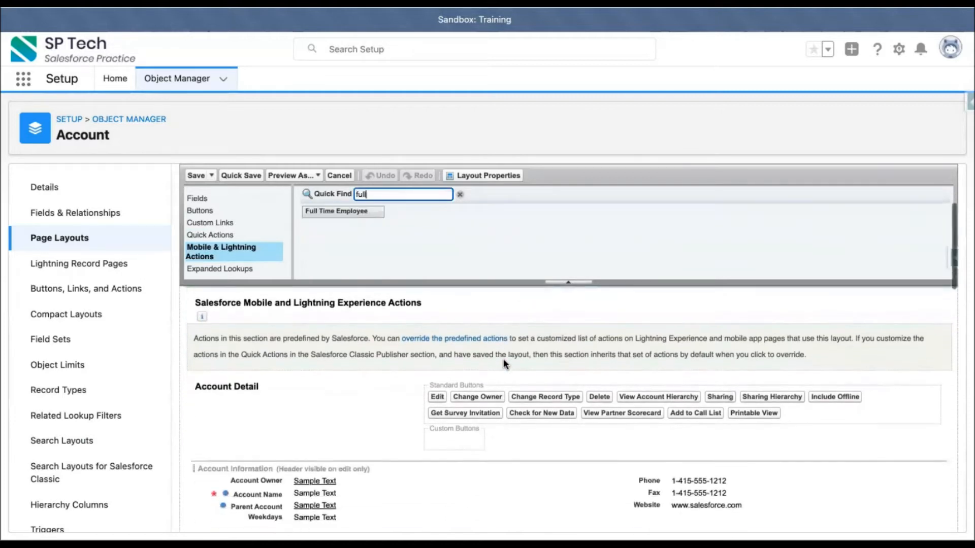
scroll(503, 358, up, 3)
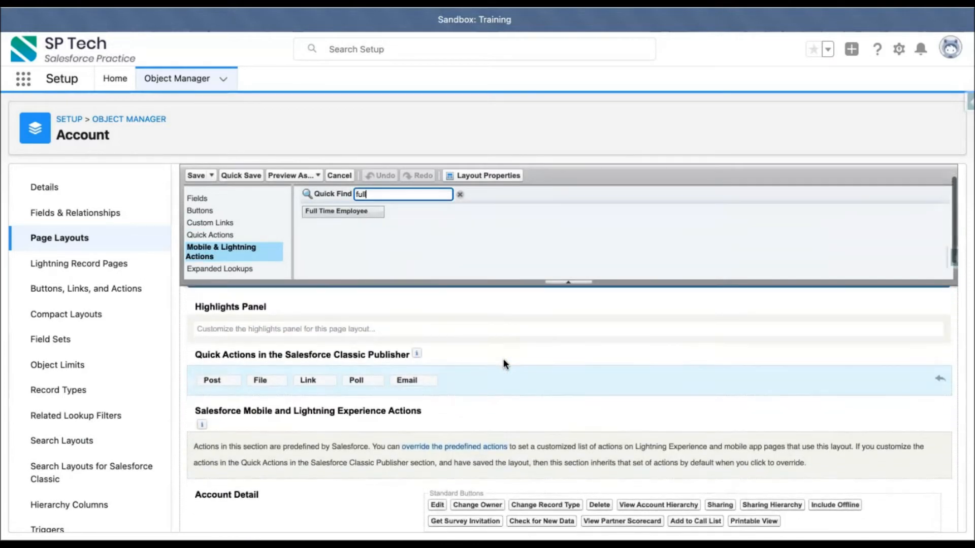
scroll(503, 358, down, 3)
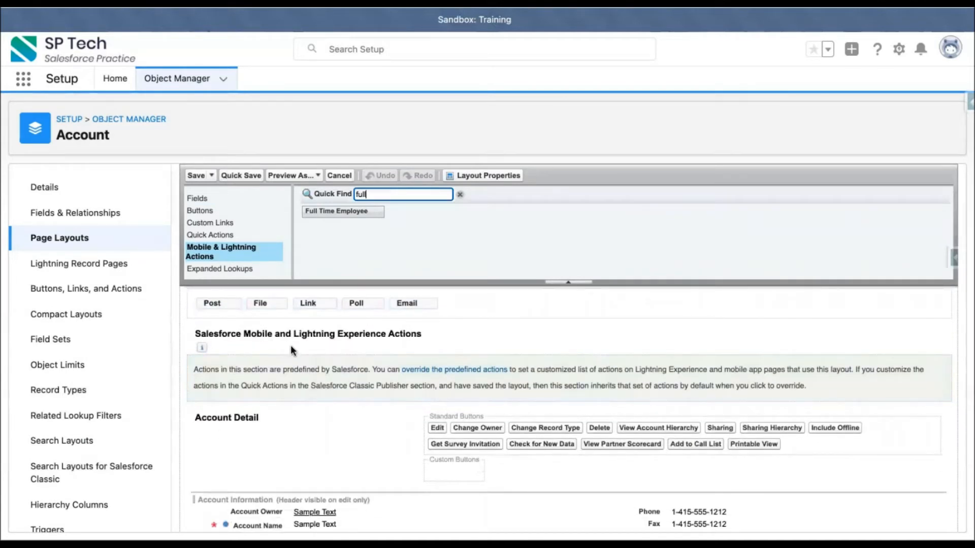
- Override the predefined actions, make Full Time Employee the first action, and save the layout
click(454, 376)
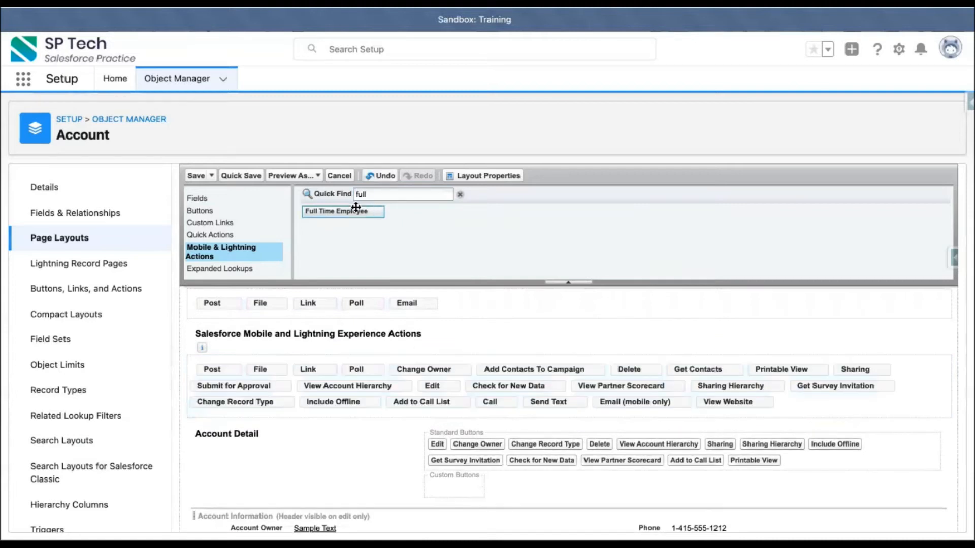
drag(355, 214, 219, 376)
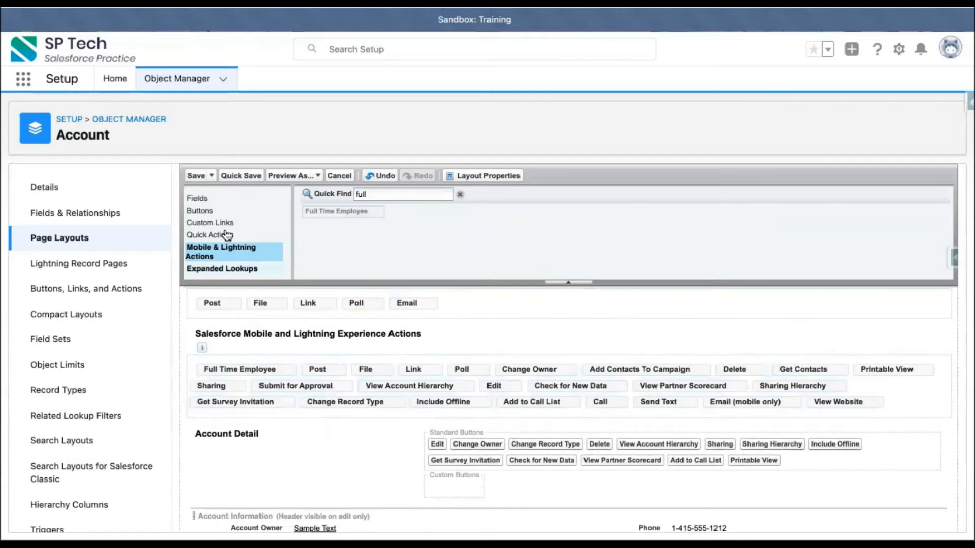
click(192, 176)
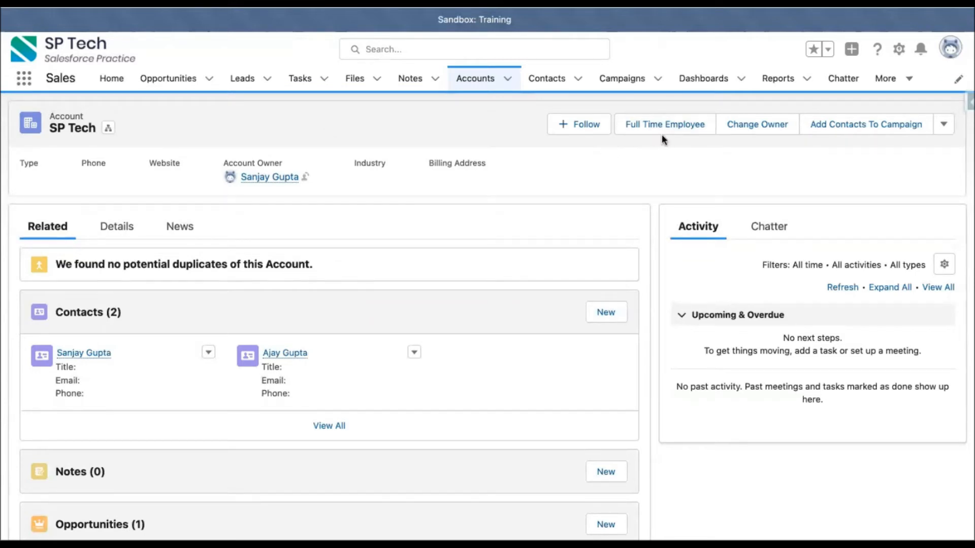
- Open the SG Tech account from the Accounts tab's Recently Viewed list
click(475, 80)
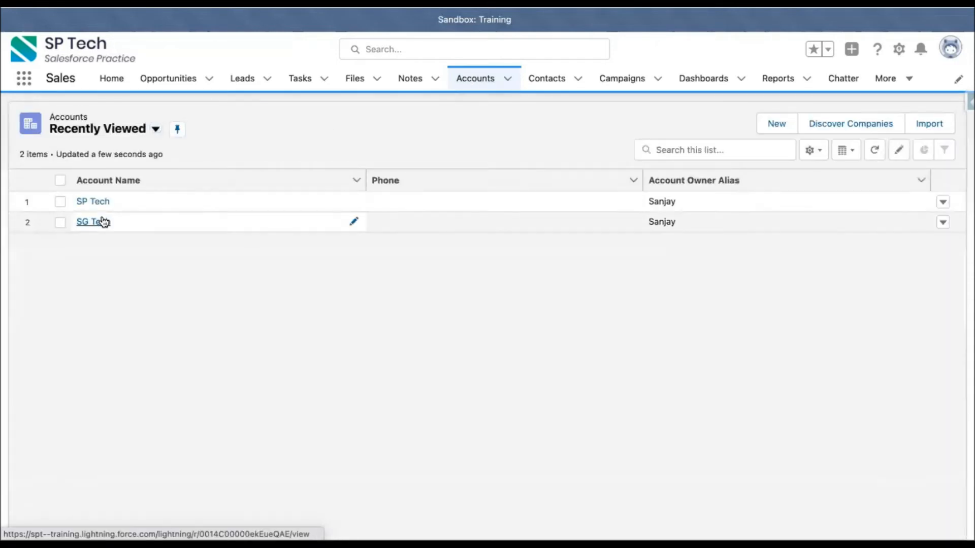
click(102, 222)
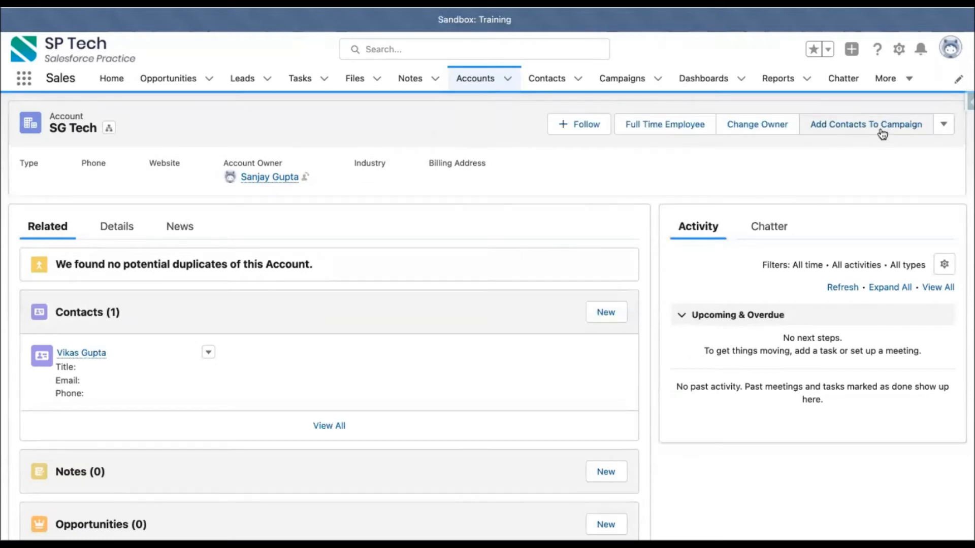
- Open the Full Time Employee form on SG Tech and enter the employee's name and phone number
click(652, 130)
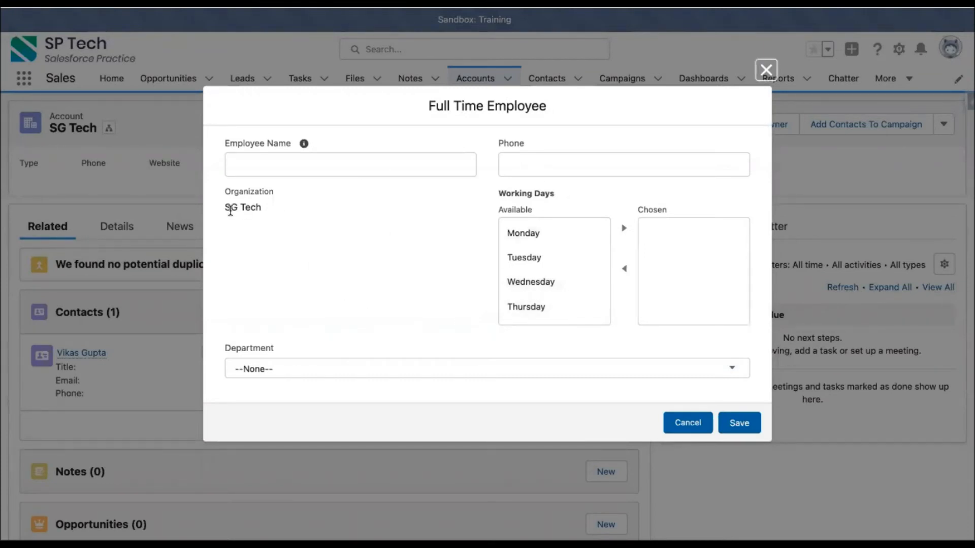
drag(227, 209, 269, 212)
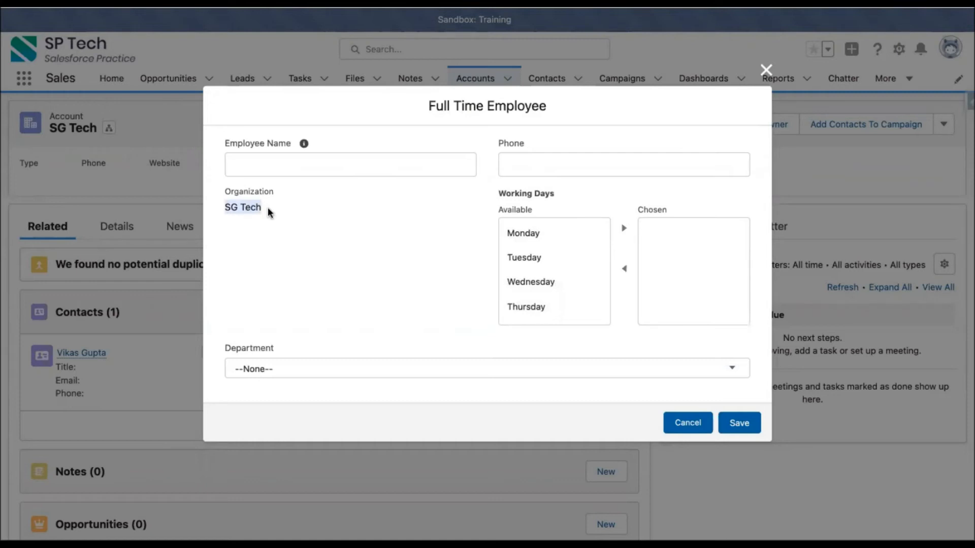
click(298, 160)
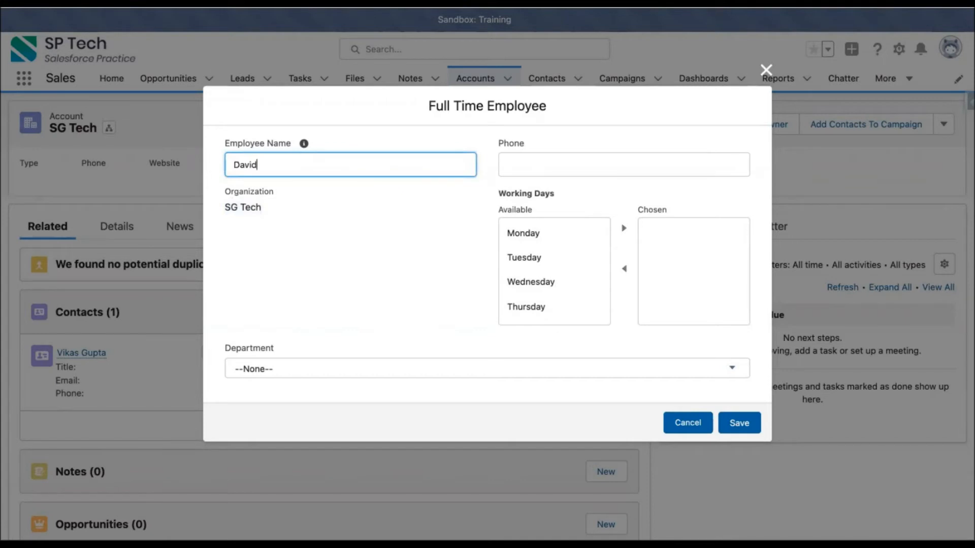
click(552, 159)
text(2342342)
- Choose Monday, Tuesday, Thursday and Friday as working days, set department HR, and try saving
click(589, 231)
click(624, 228)
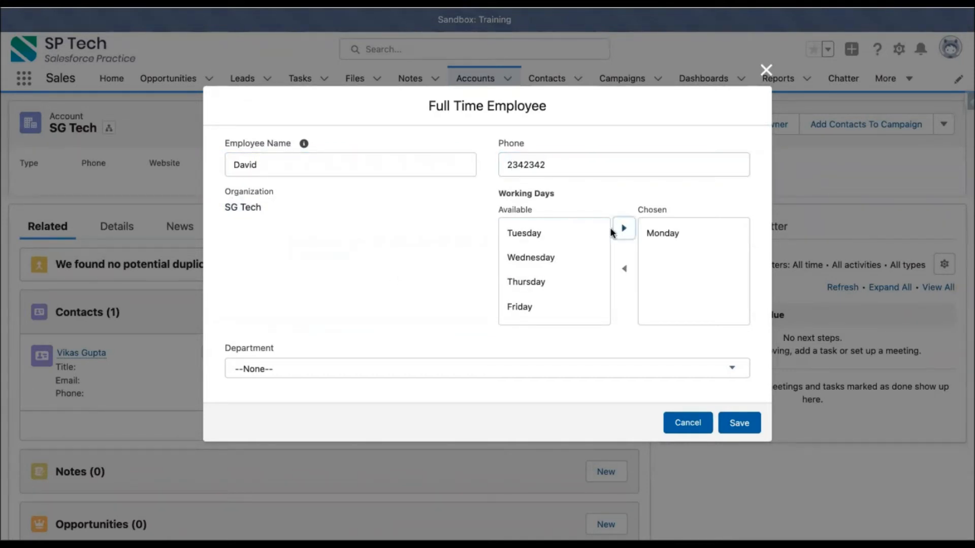
click(580, 234)
click(623, 230)
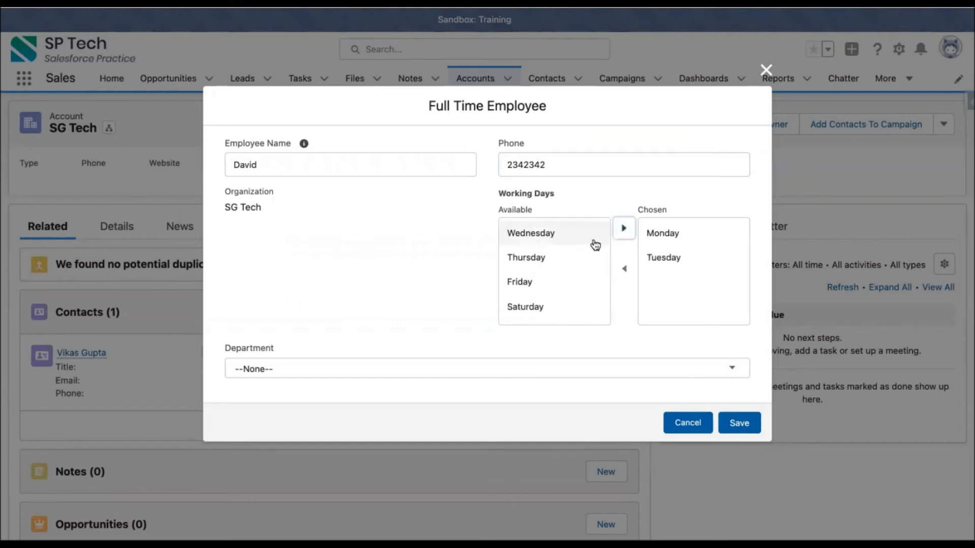
click(577, 257)
click(616, 235)
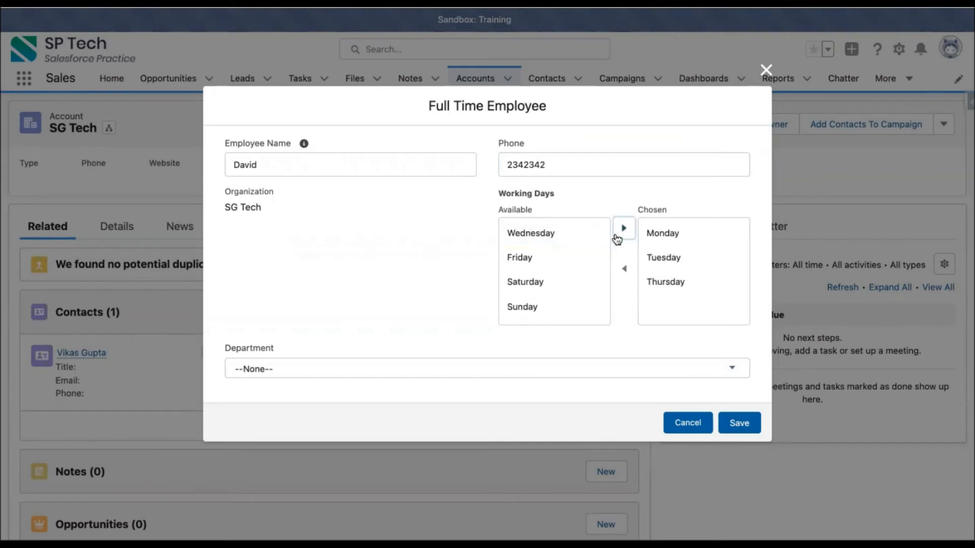
click(556, 258)
click(624, 228)
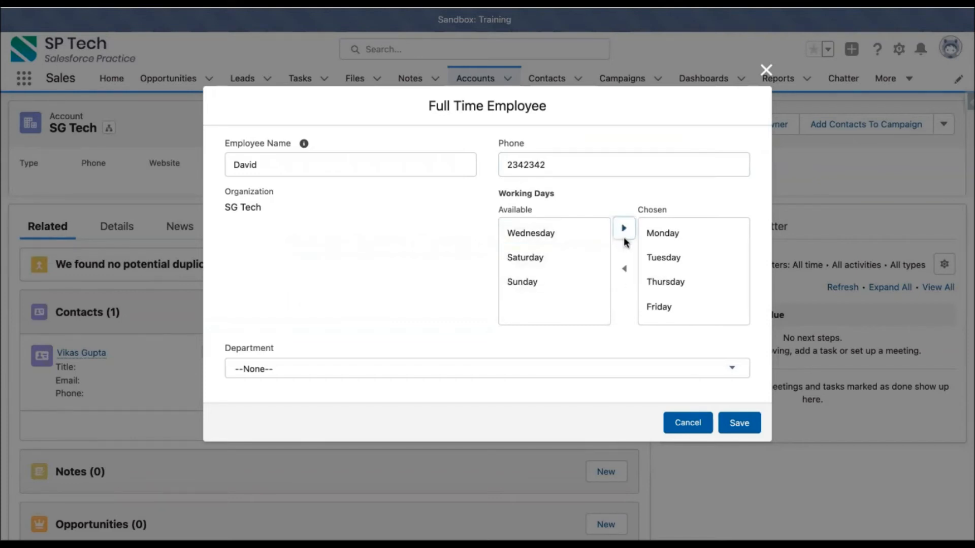
click(287, 370)
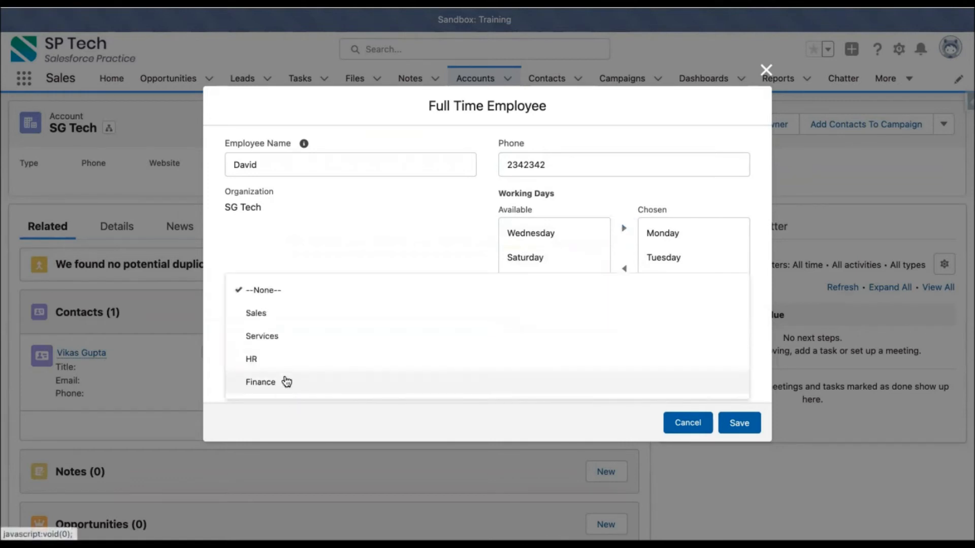
click(290, 370)
click(736, 424)
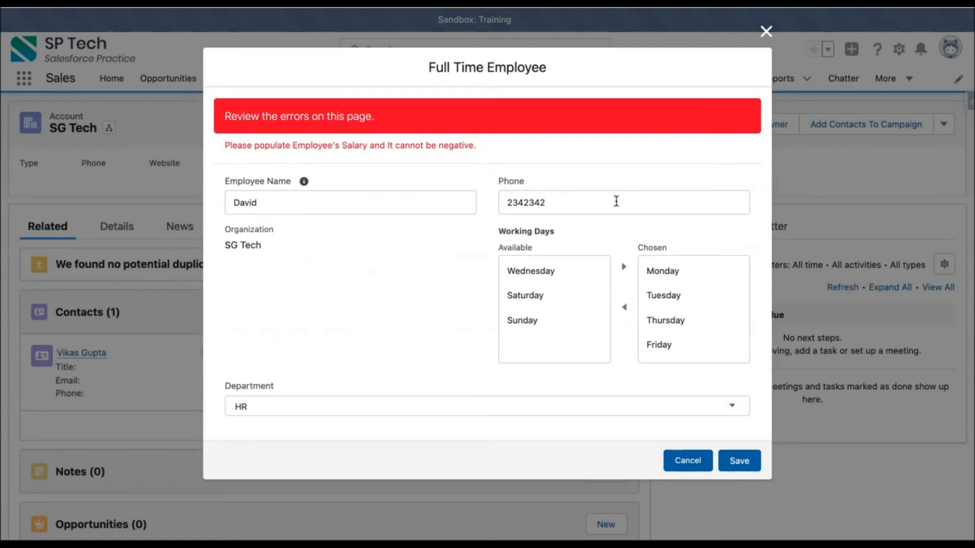
- Close the employee form and open the Full Time Employee action's layout editor
click(765, 31)
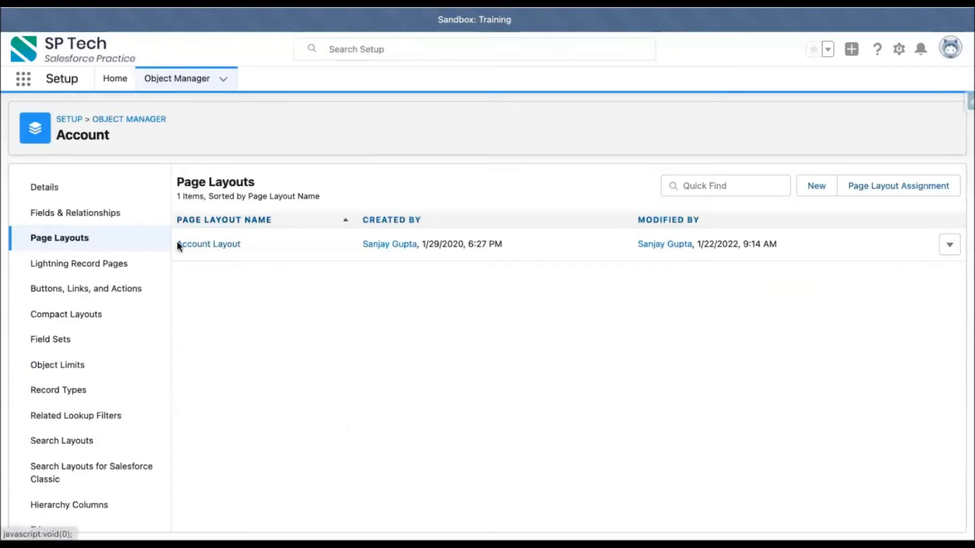
click(83, 289)
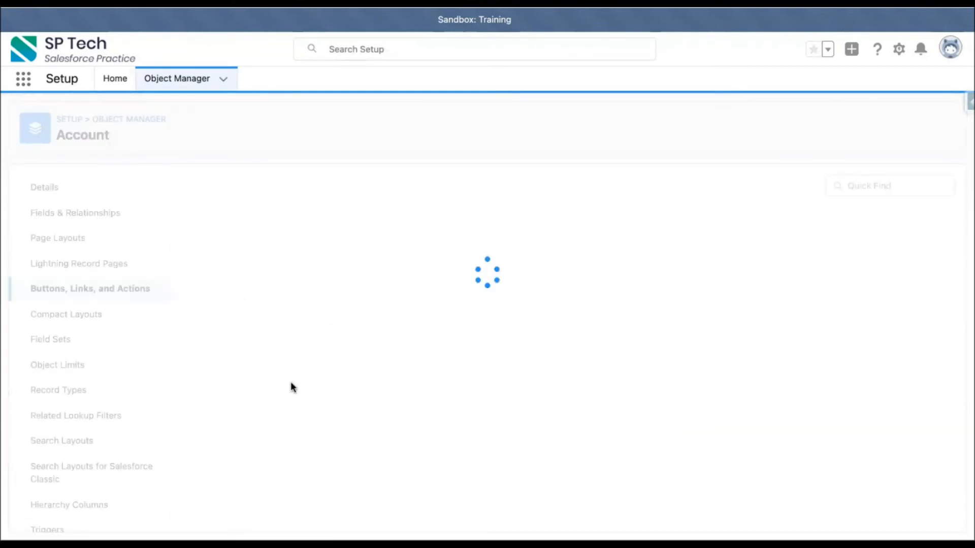
scroll(291, 381, down, 2)
scroll(290, 382, up, 2)
scroll(290, 382, down, 5)
scroll(290, 382, down, 2)
click(219, 331)
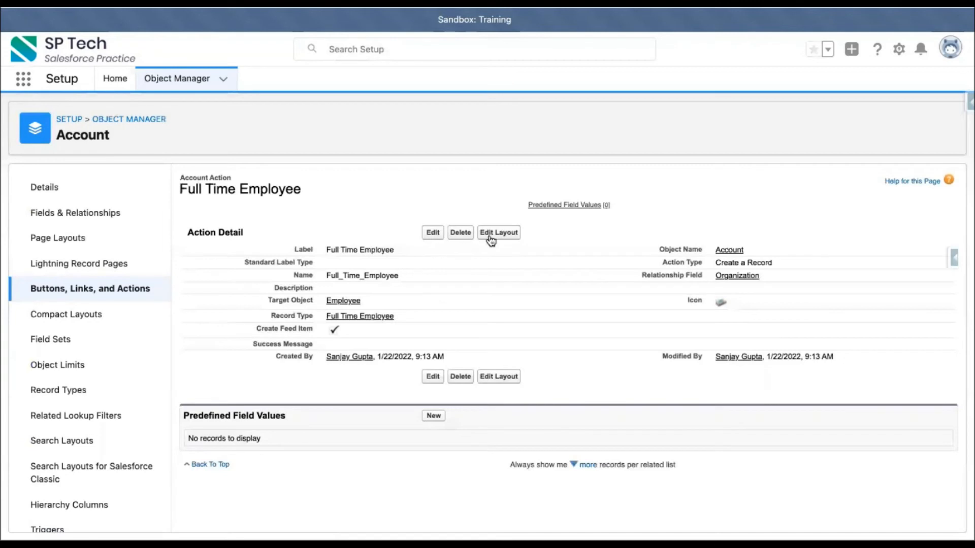
click(490, 234)
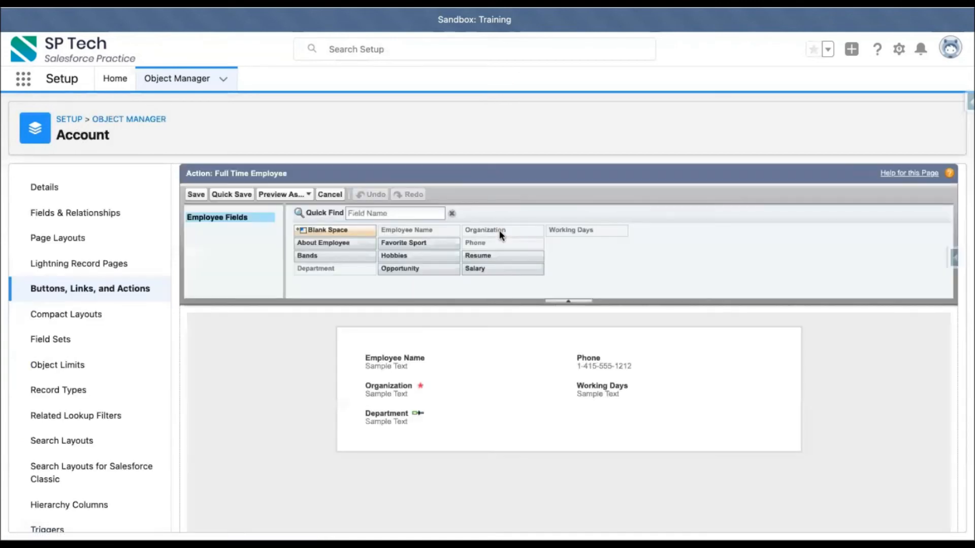
- Add the Salary field below Working Days in the layout and save it
click(396, 214)
text(phon)
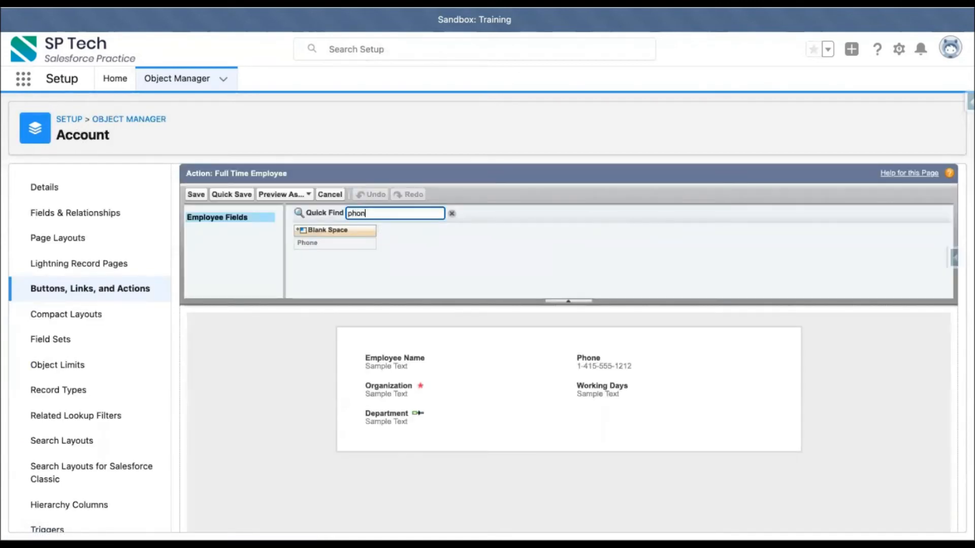
click(346, 241)
click(392, 213)
key(BackSpace)
key(BackSpace)
key(BackSpace)
key(BackSpace)
text(salr)
key(BackSpace)
key(BackSpace)
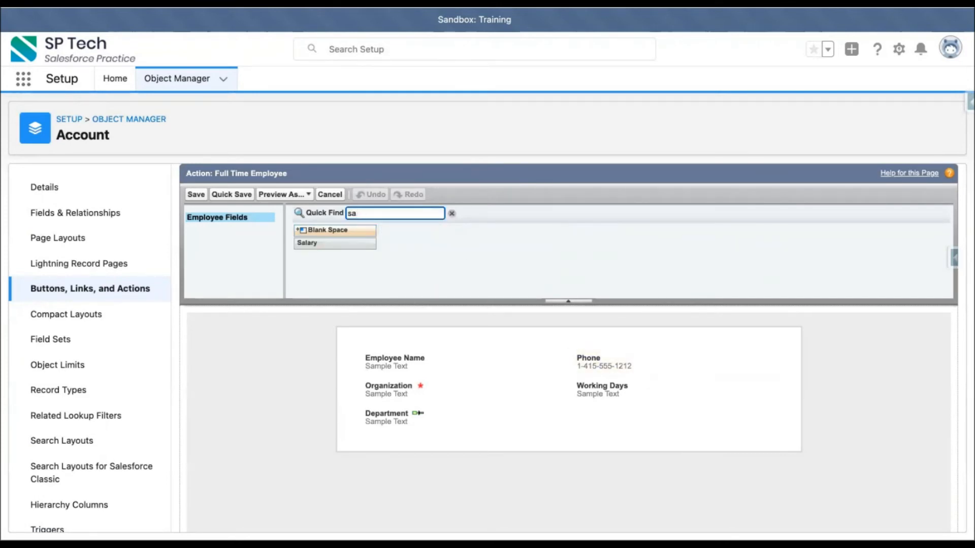
drag(350, 244, 579, 404)
click(196, 194)
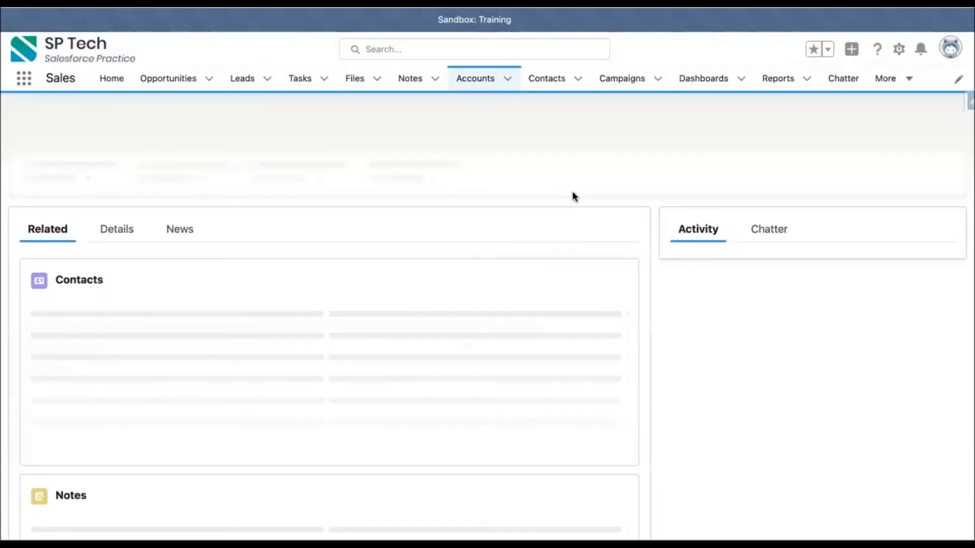
- Reload SG Tech's page, reopen the Full Time Employee form, and enter the employee's name and phone number
click(680, 127)
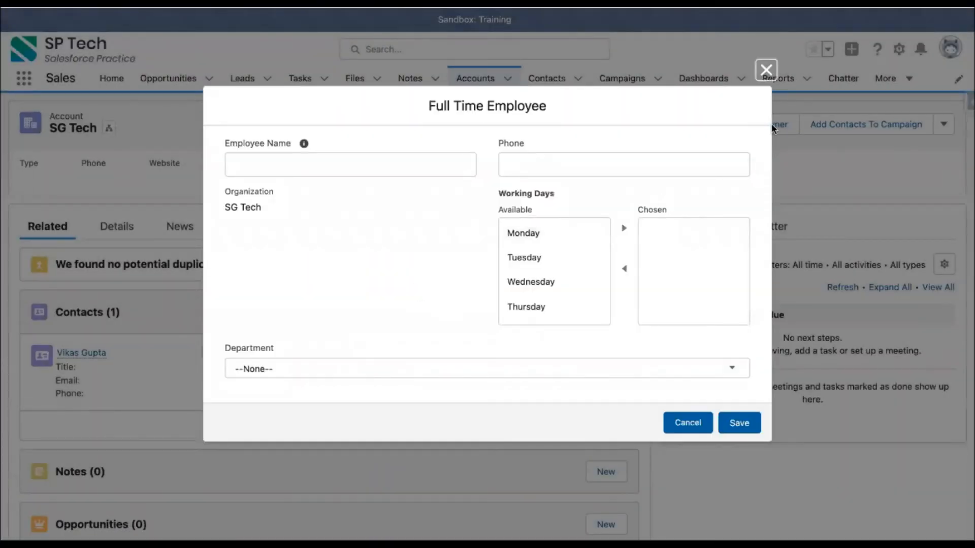
click(765, 70)
key(super+r)
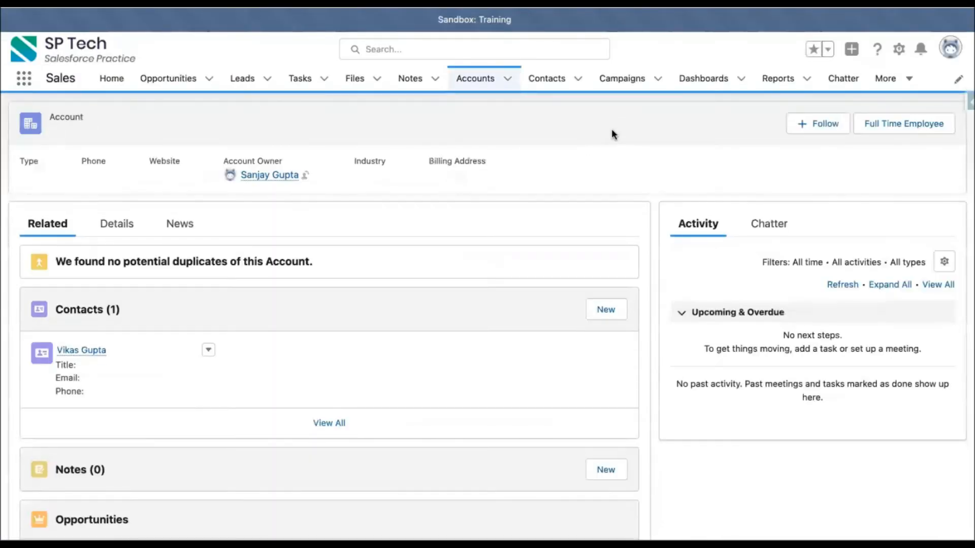
click(648, 130)
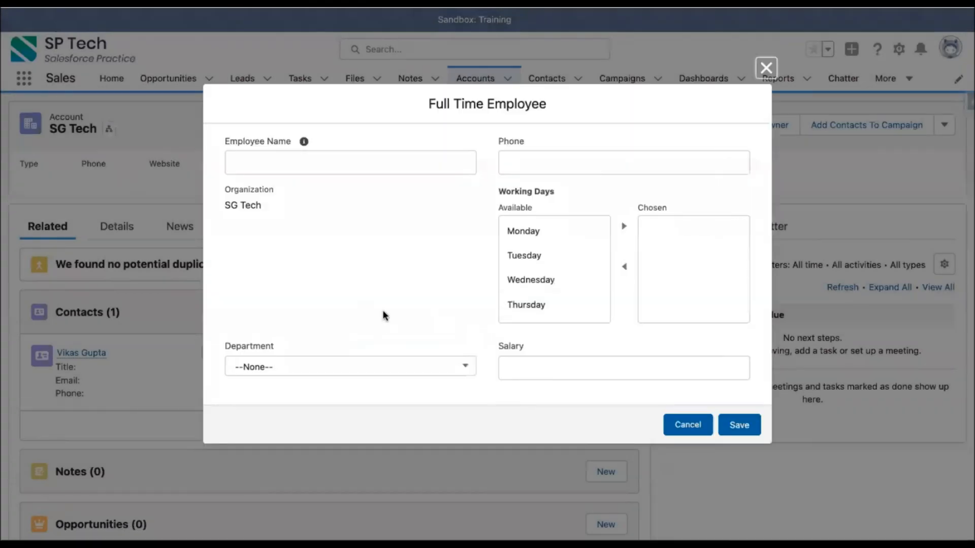
click(324, 163)
text(Da)
click(528, 158)
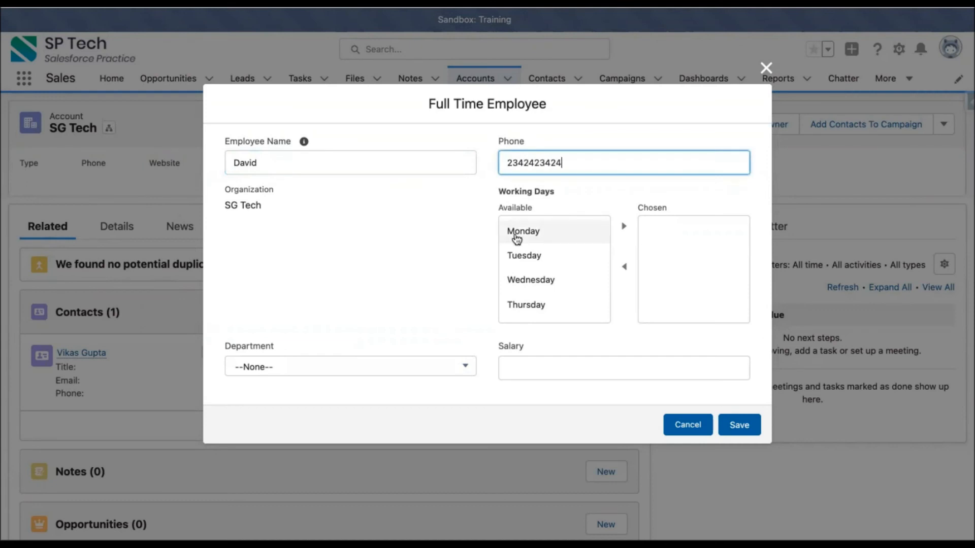
- Choose Monday, Wednesday, Thursday and Friday as the working days
click(516, 234)
click(624, 226)
click(561, 256)
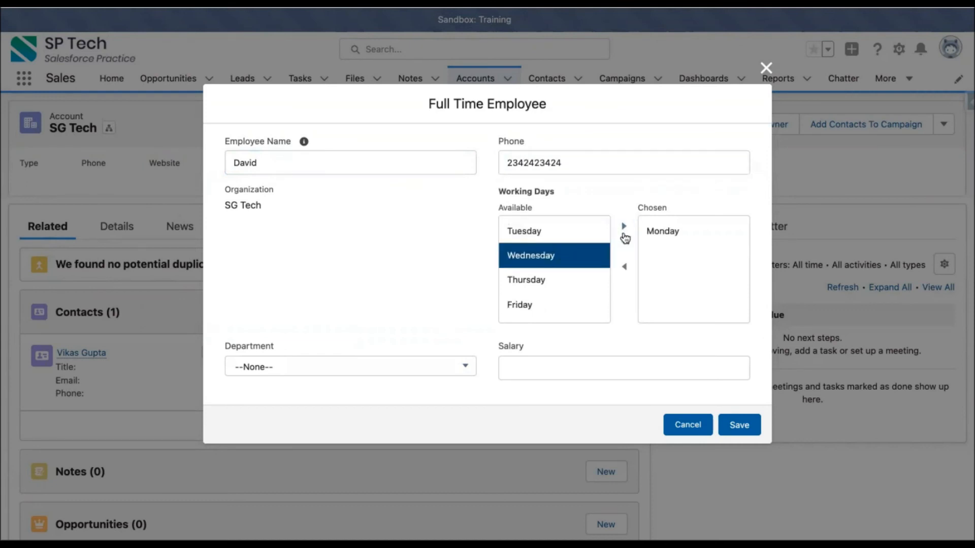
click(623, 226)
click(553, 257)
click(623, 226)
click(570, 258)
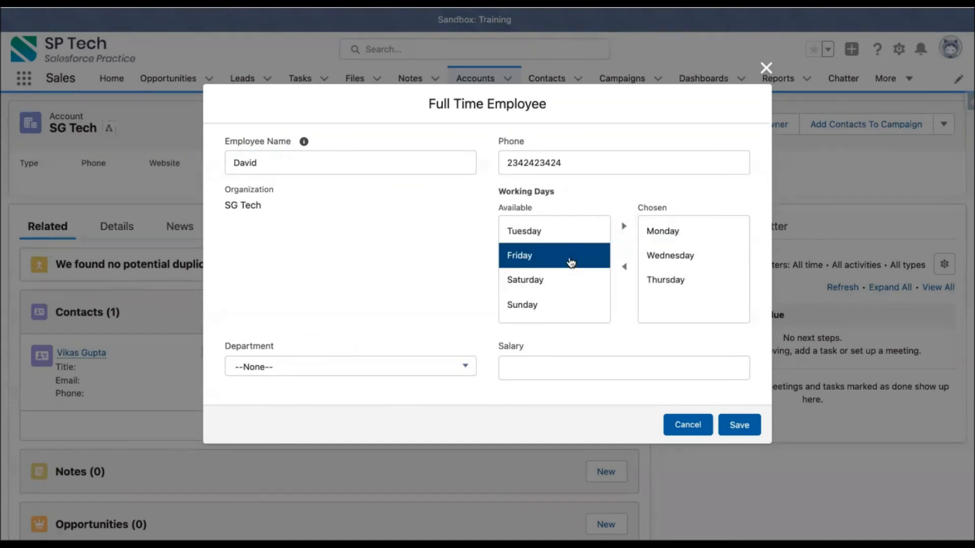
click(624, 226)
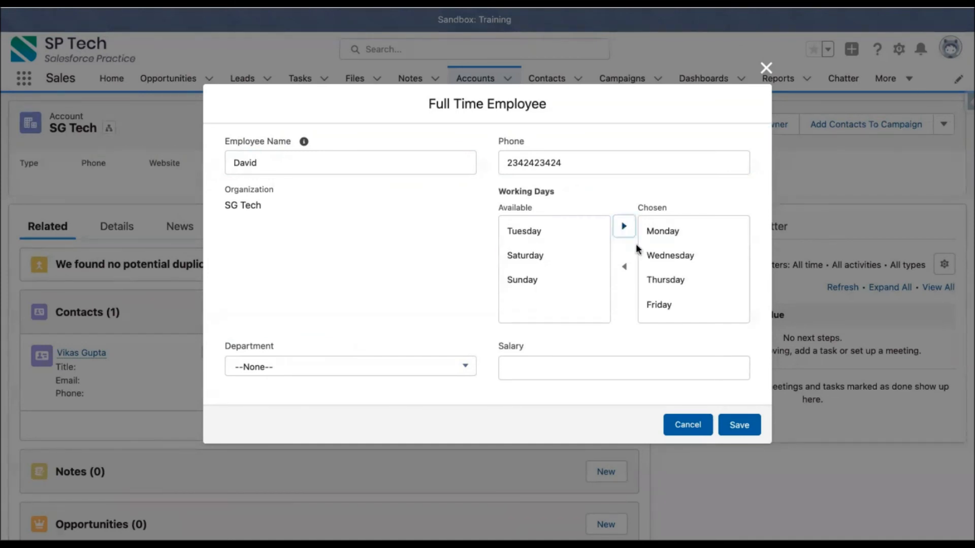
- Set department HR and salary 100,000, then save employee E-0011
click(404, 371)
click(327, 362)
click(517, 373)
text(100000)
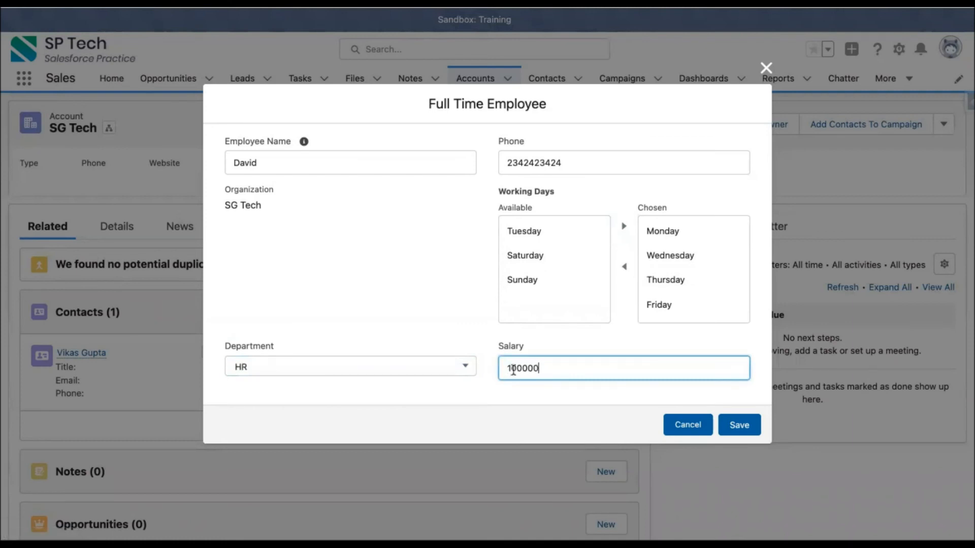
click(736, 426)
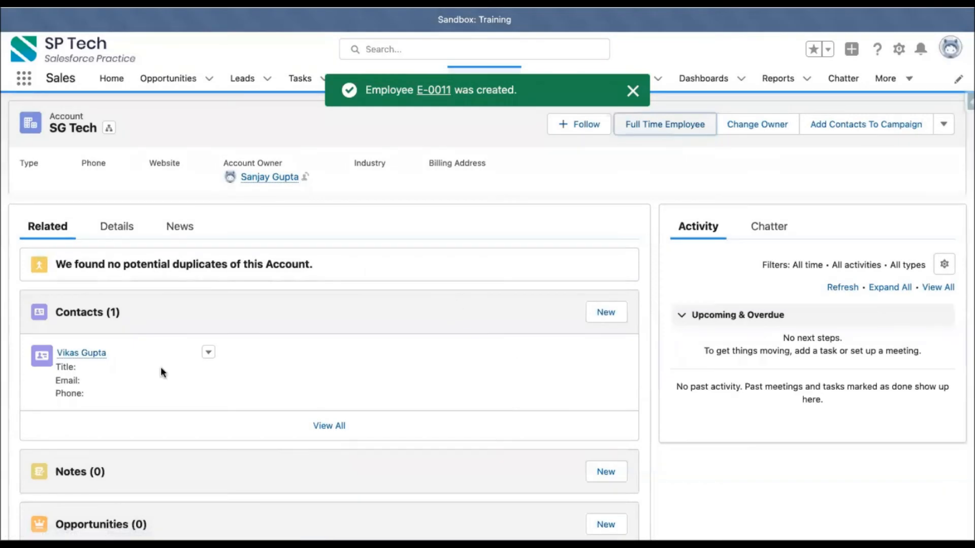
- Open Employee E-0011 from SG Tech's Employees list, then view the All Employees list showing 7 records
scroll(139, 405, down, 10)
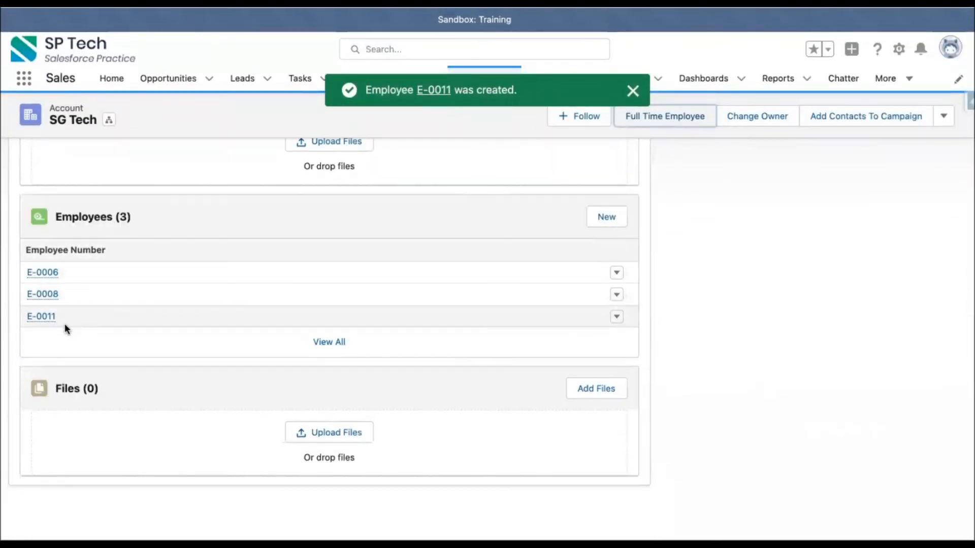
click(33, 316)
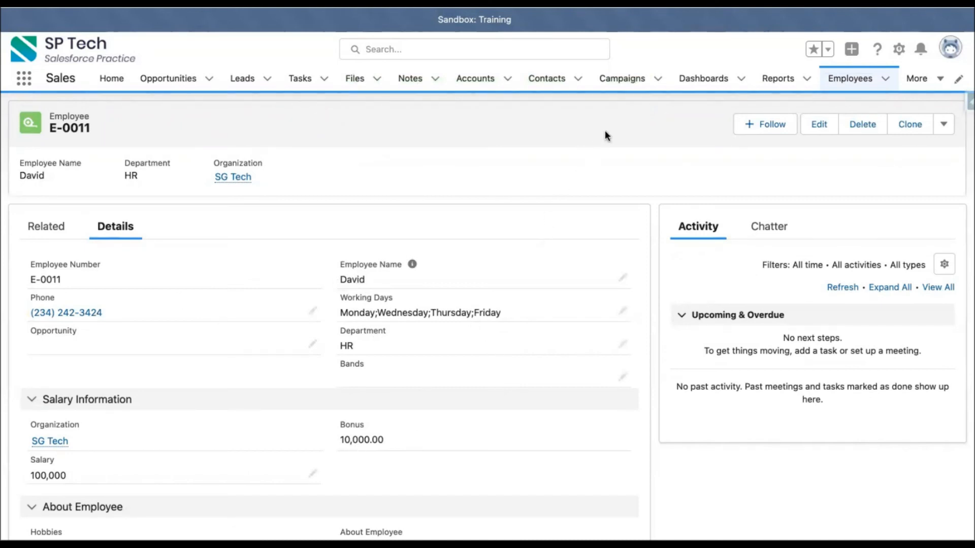
click(851, 78)
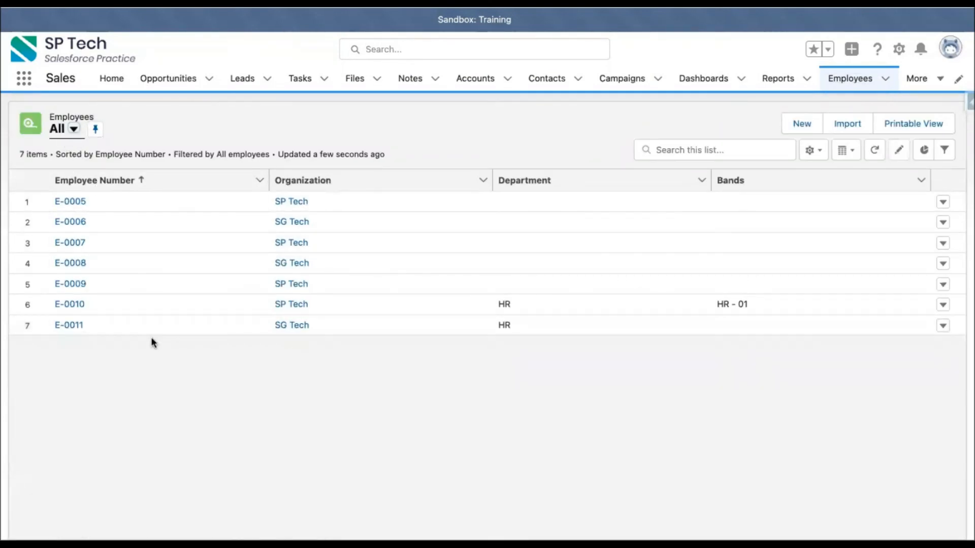
click(392, 141)
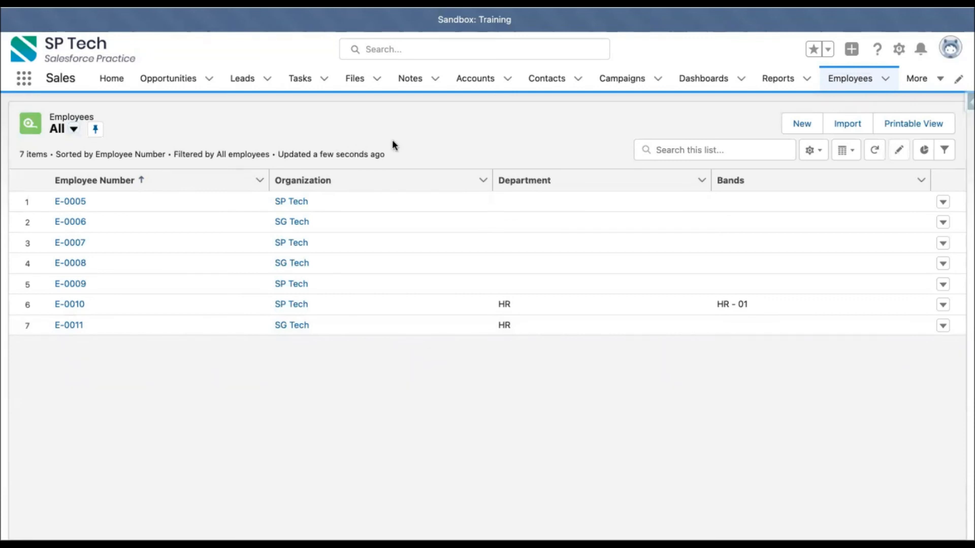